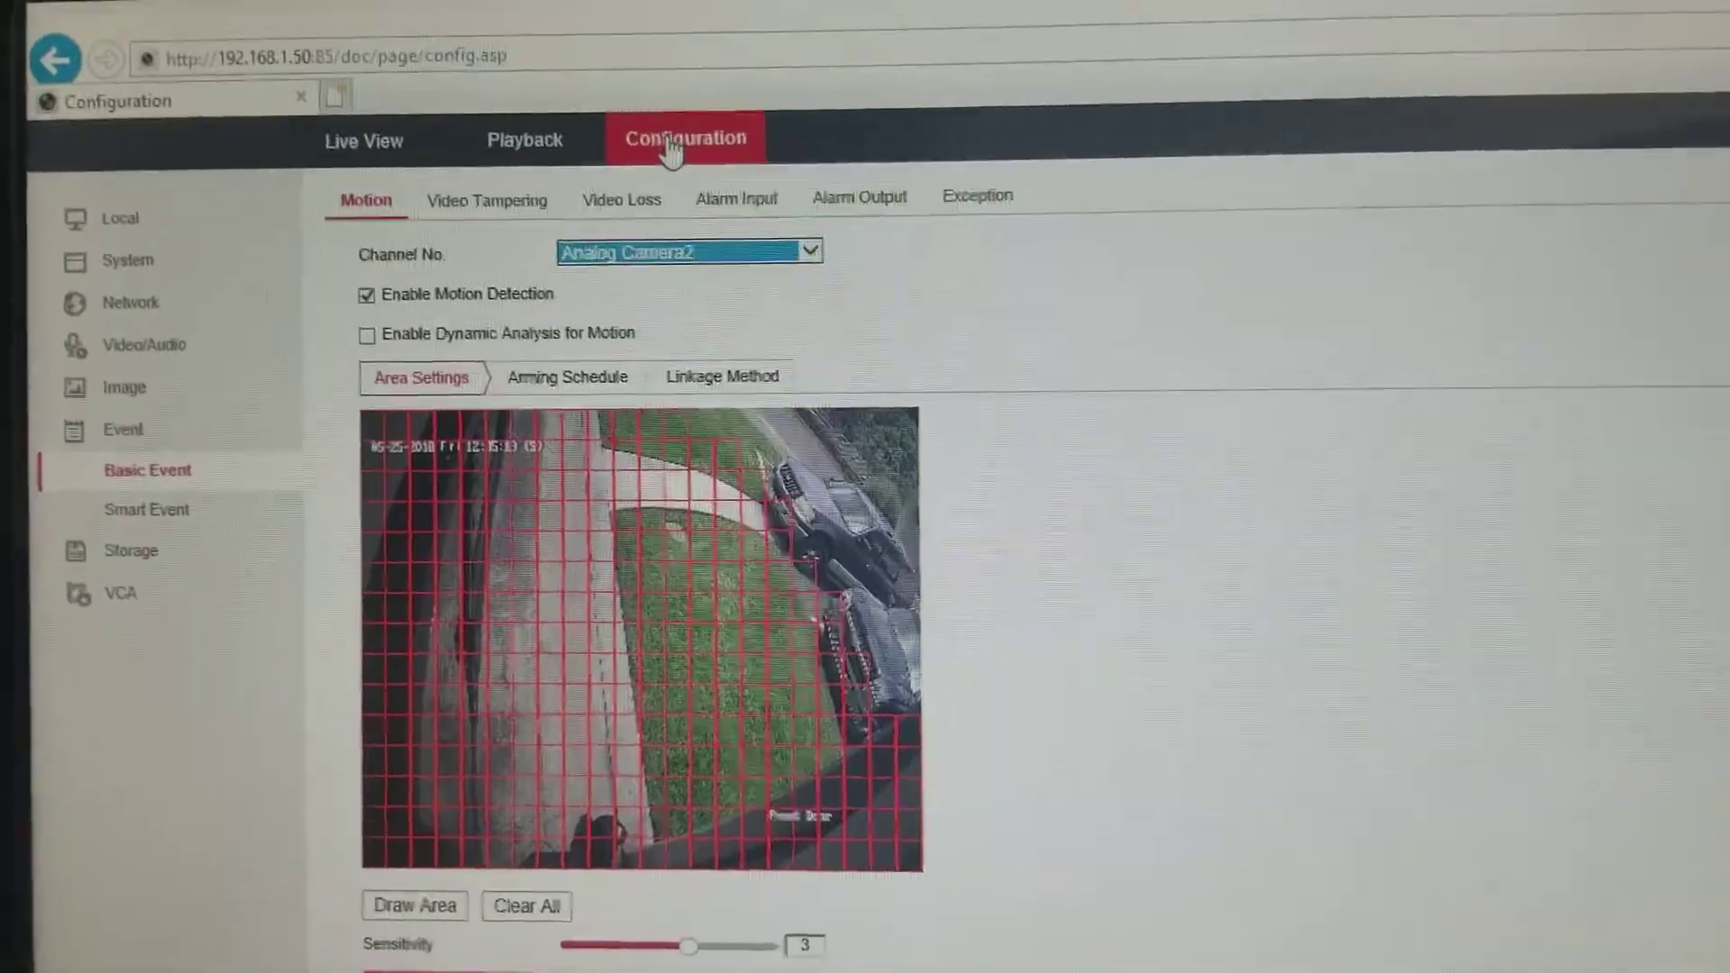
# - Select Analog Camera2 in Channel No. and clear all its existing motion detection areas
pyautogui.click(653, 95)
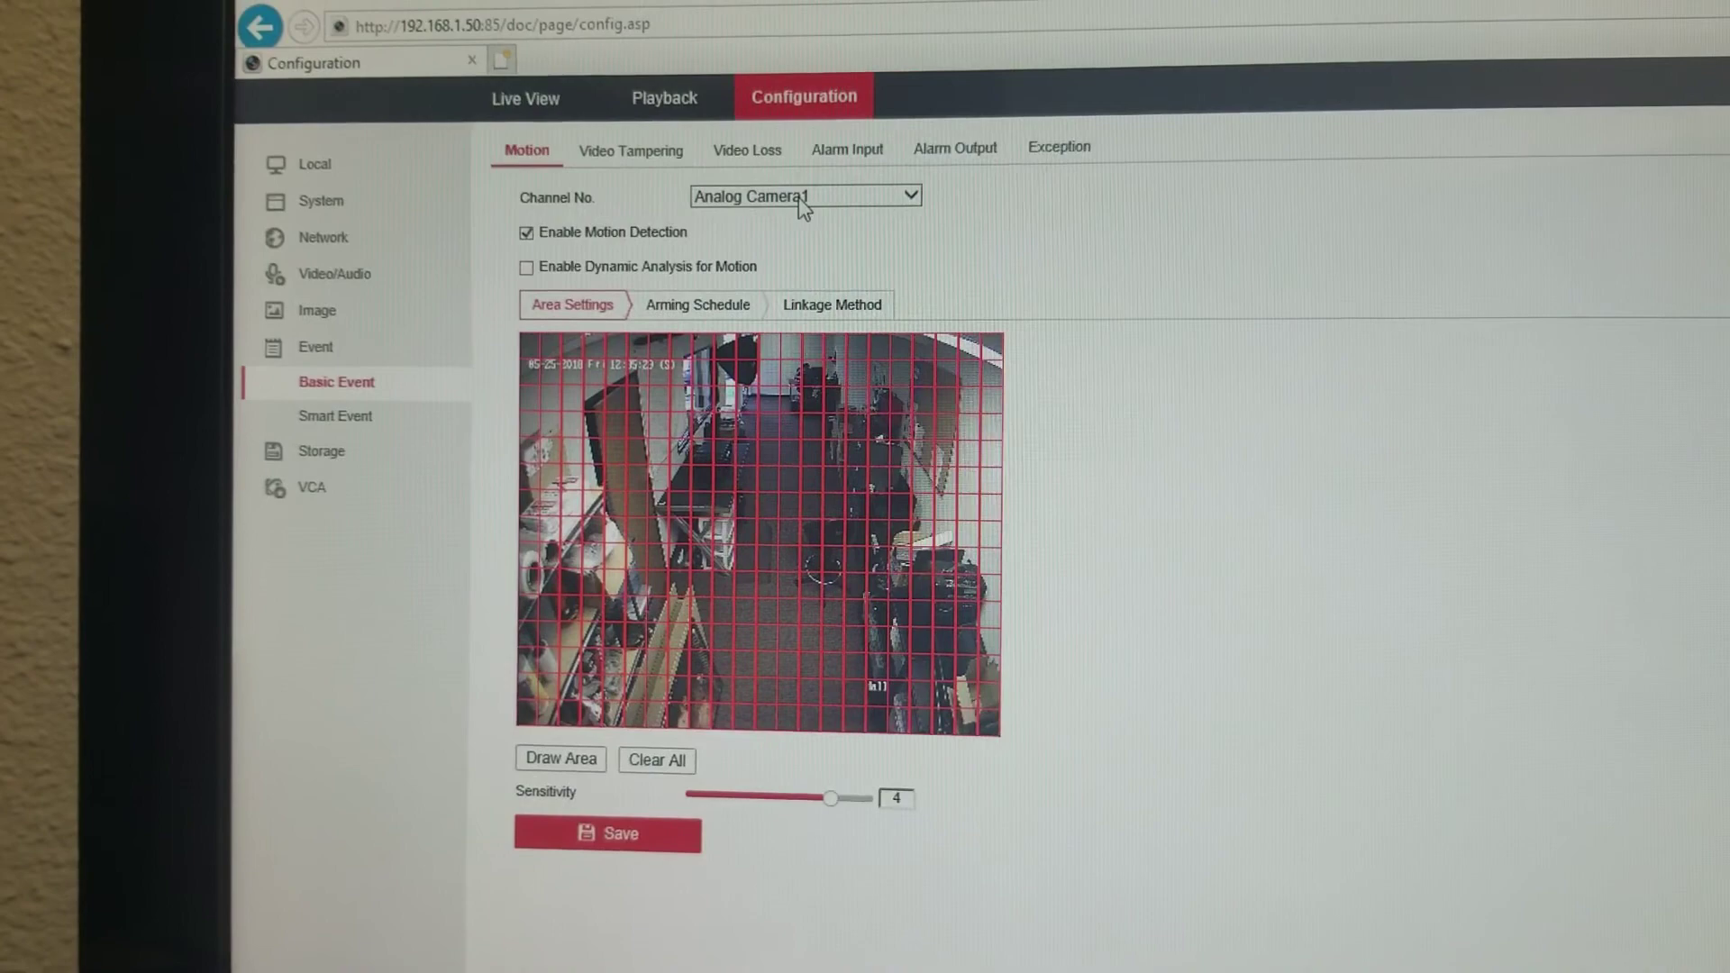
pyautogui.click(818, 191)
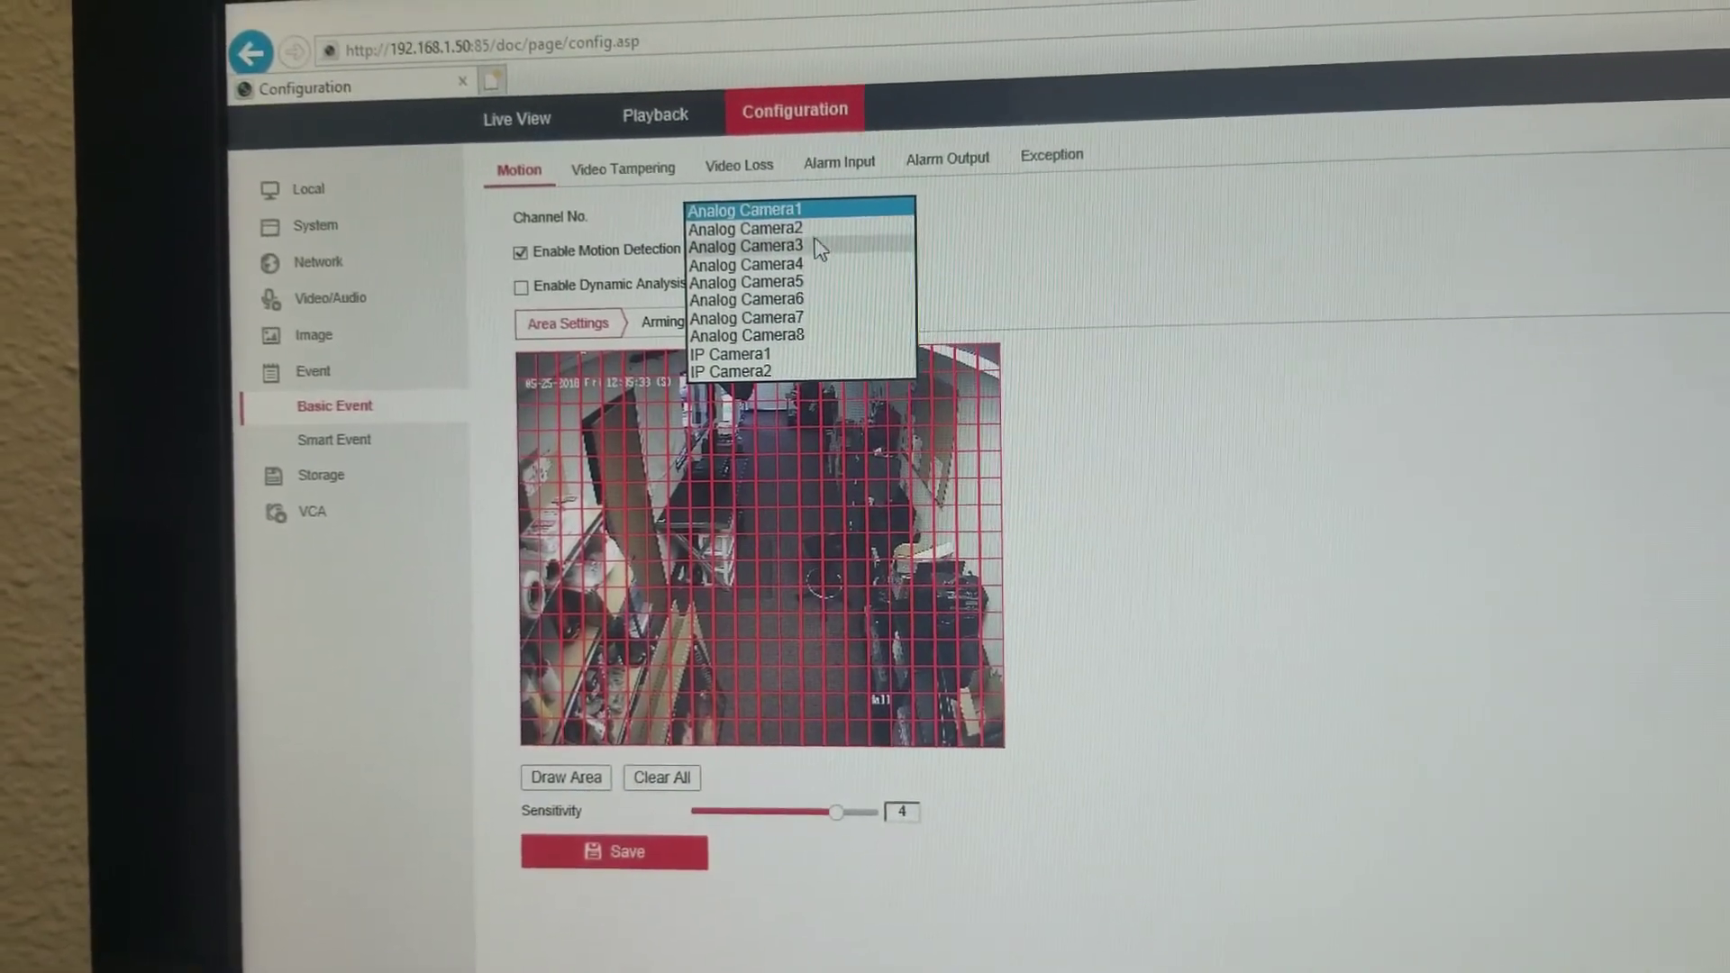
pyautogui.click(801, 226)
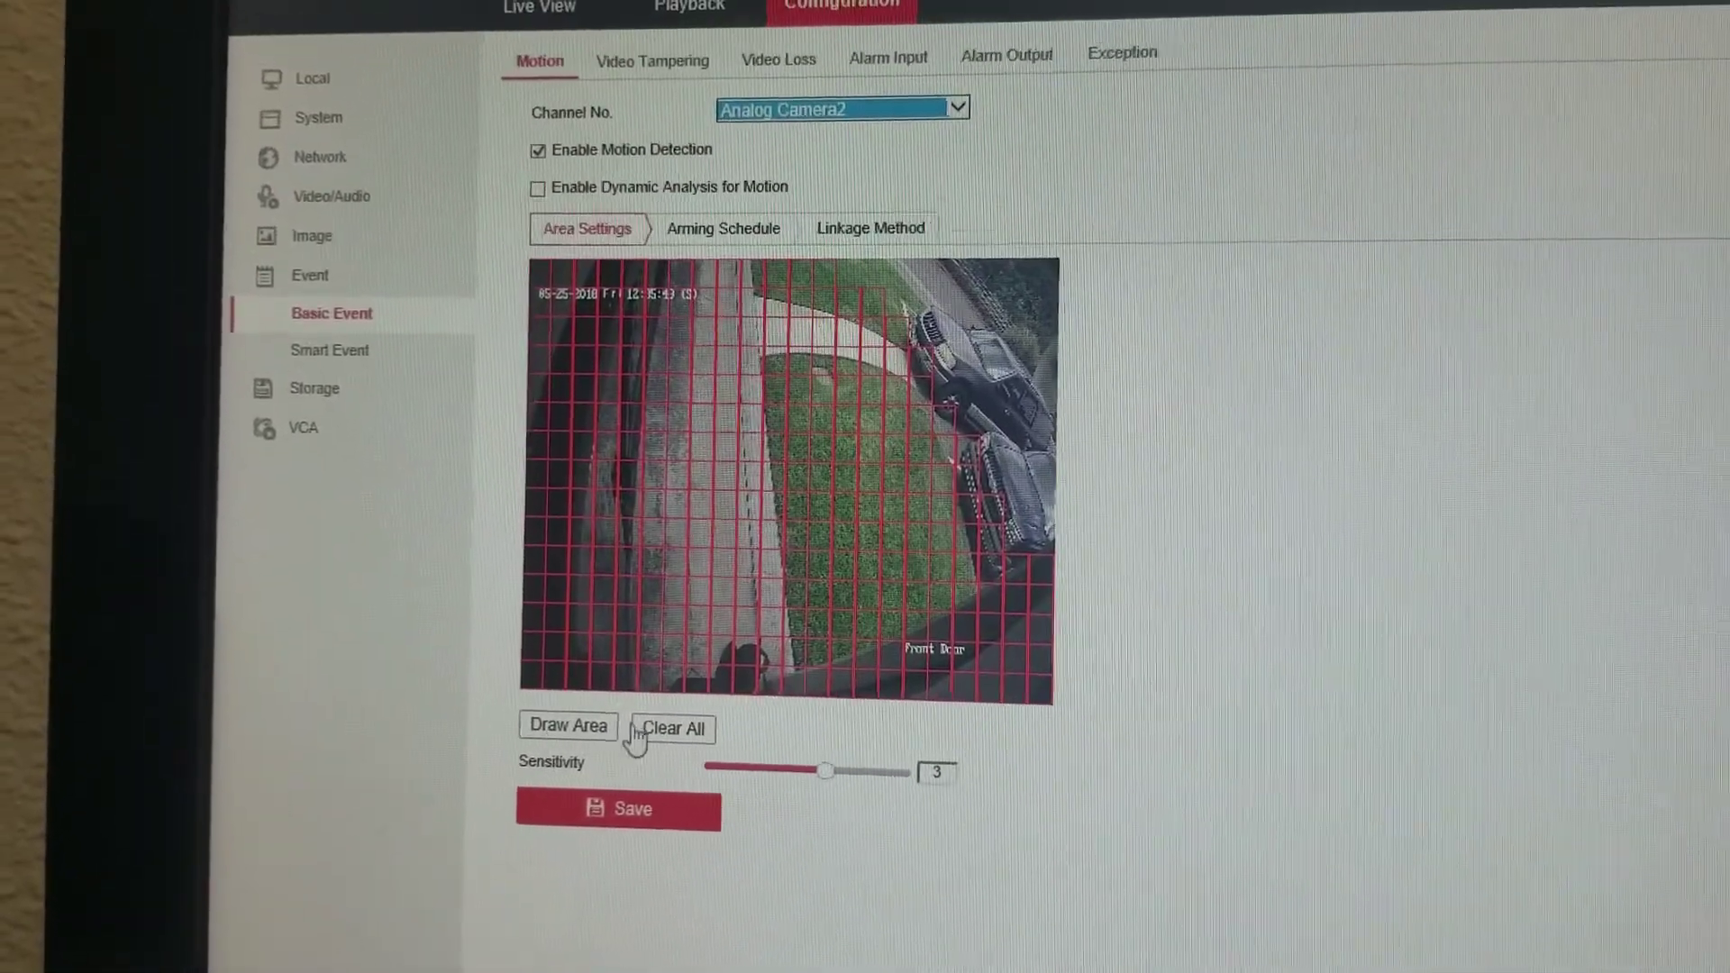
pyautogui.click(660, 732)
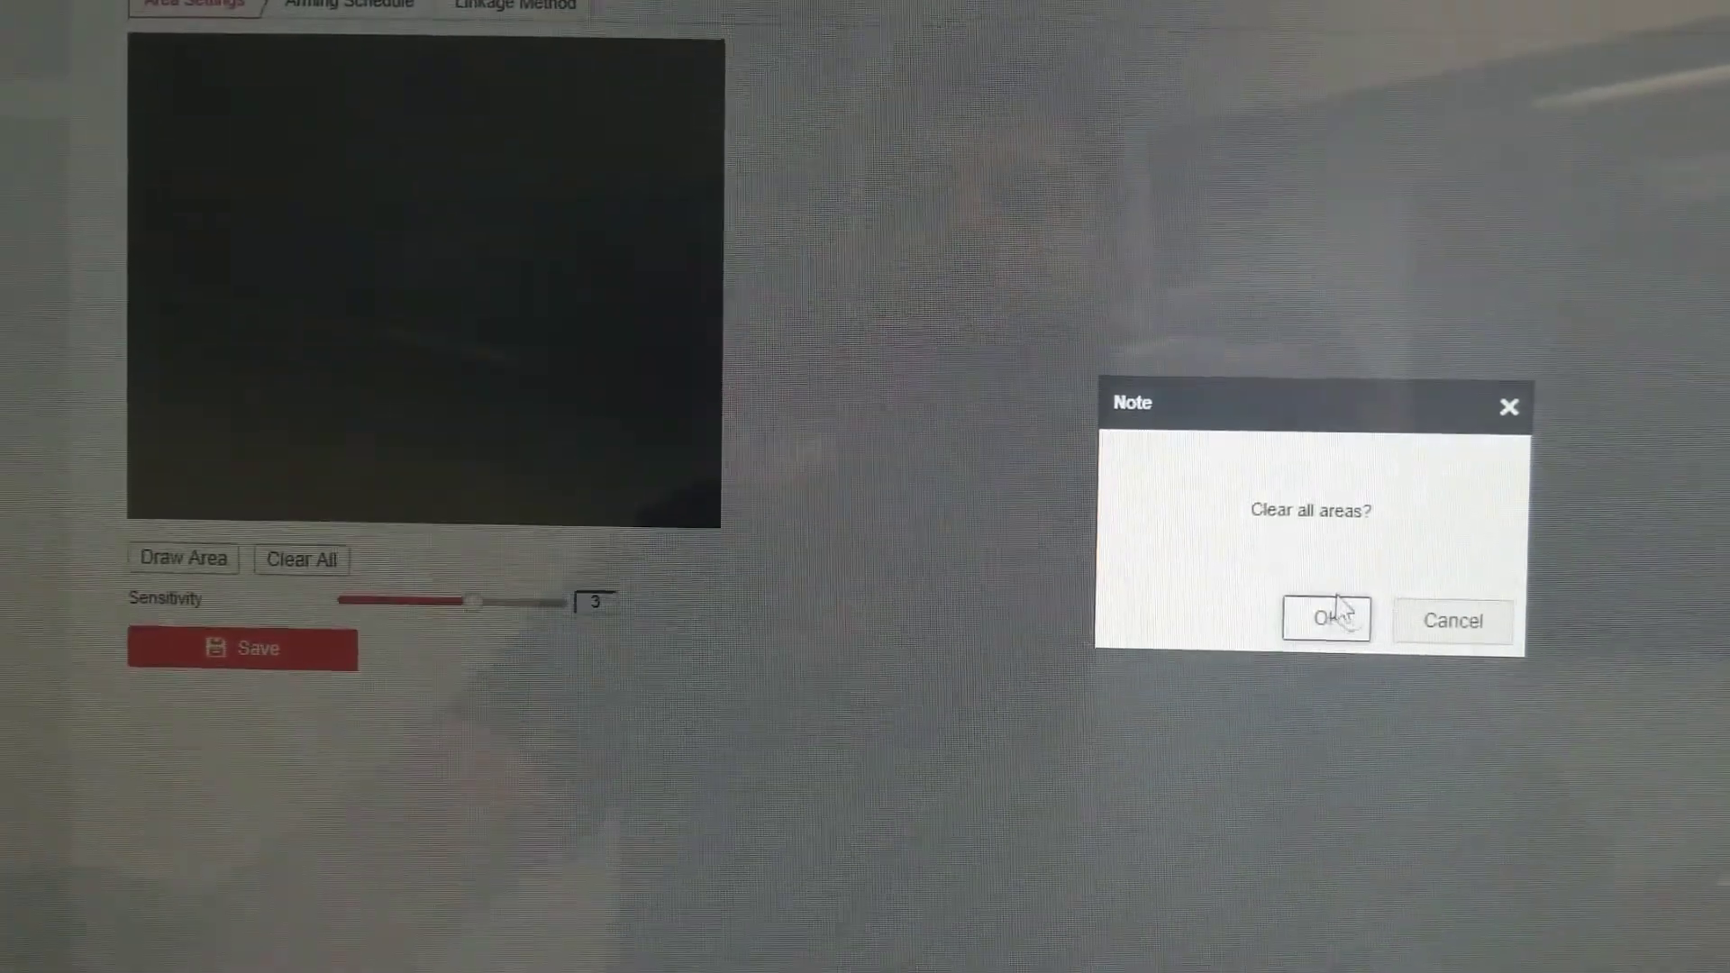
pyautogui.click(1455, 736)
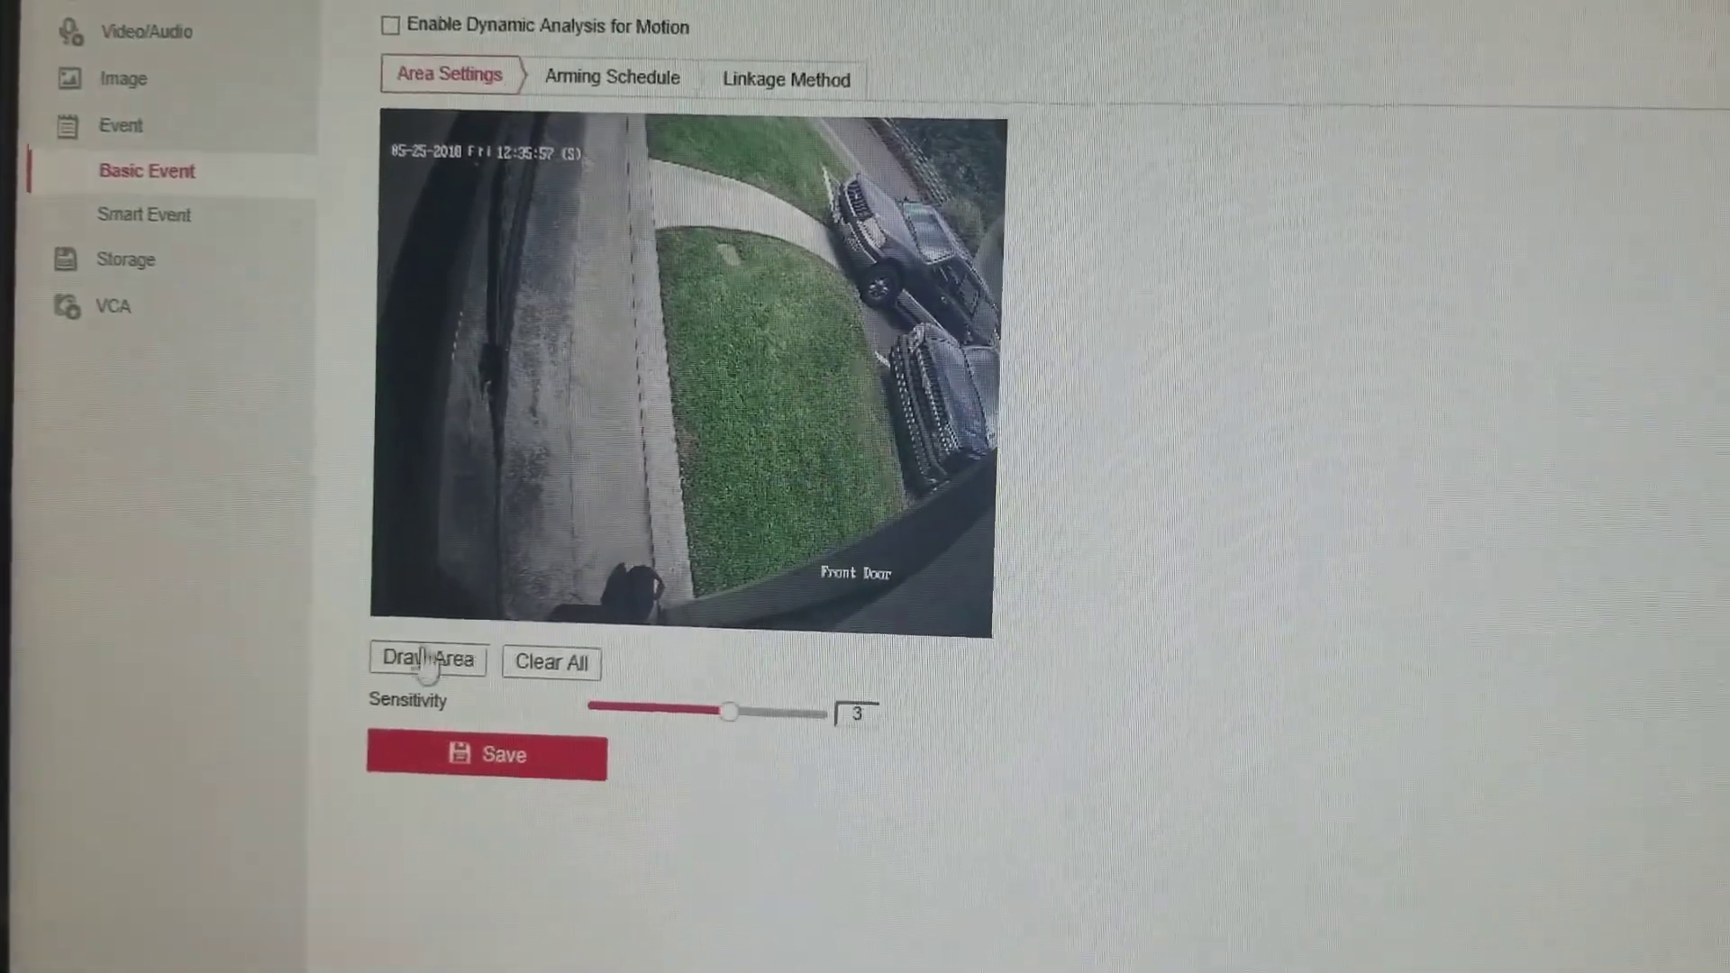
# - Start Draw Area and mark motion cells from the front door across the lower lawn
pyautogui.click(430, 661)
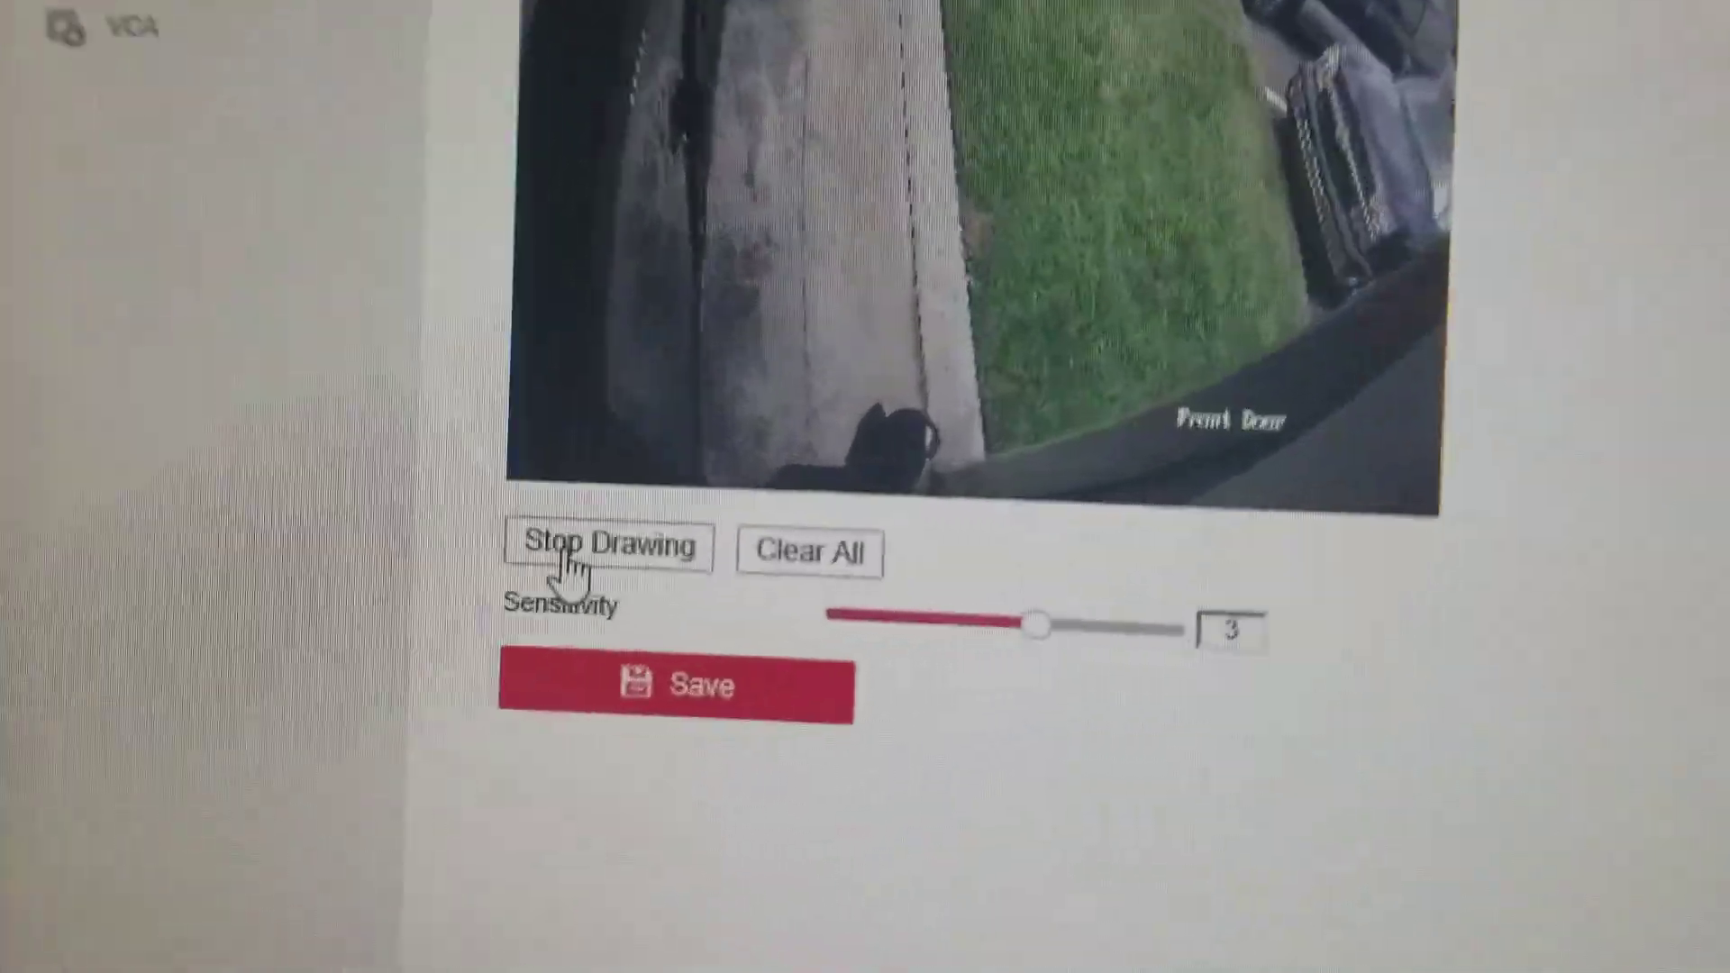
pyautogui.click(504, 633)
pyautogui.click(503, 633)
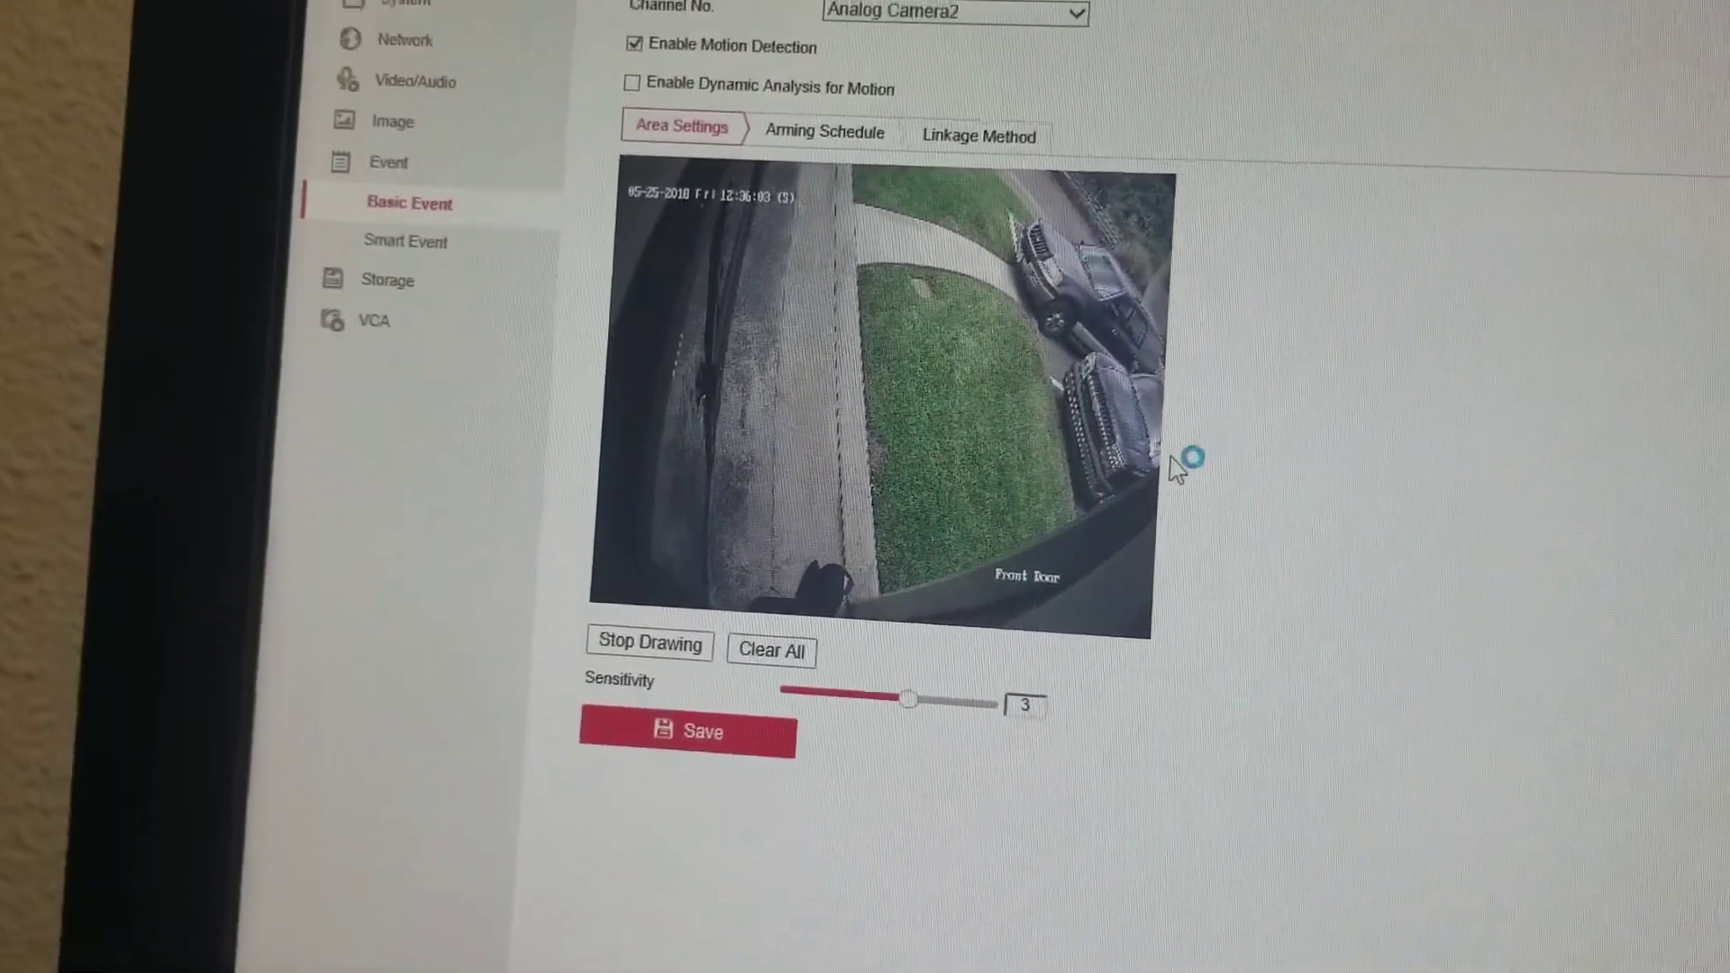
pyautogui.moveTo(1151, 505); pyautogui.dragTo(1068, 537)
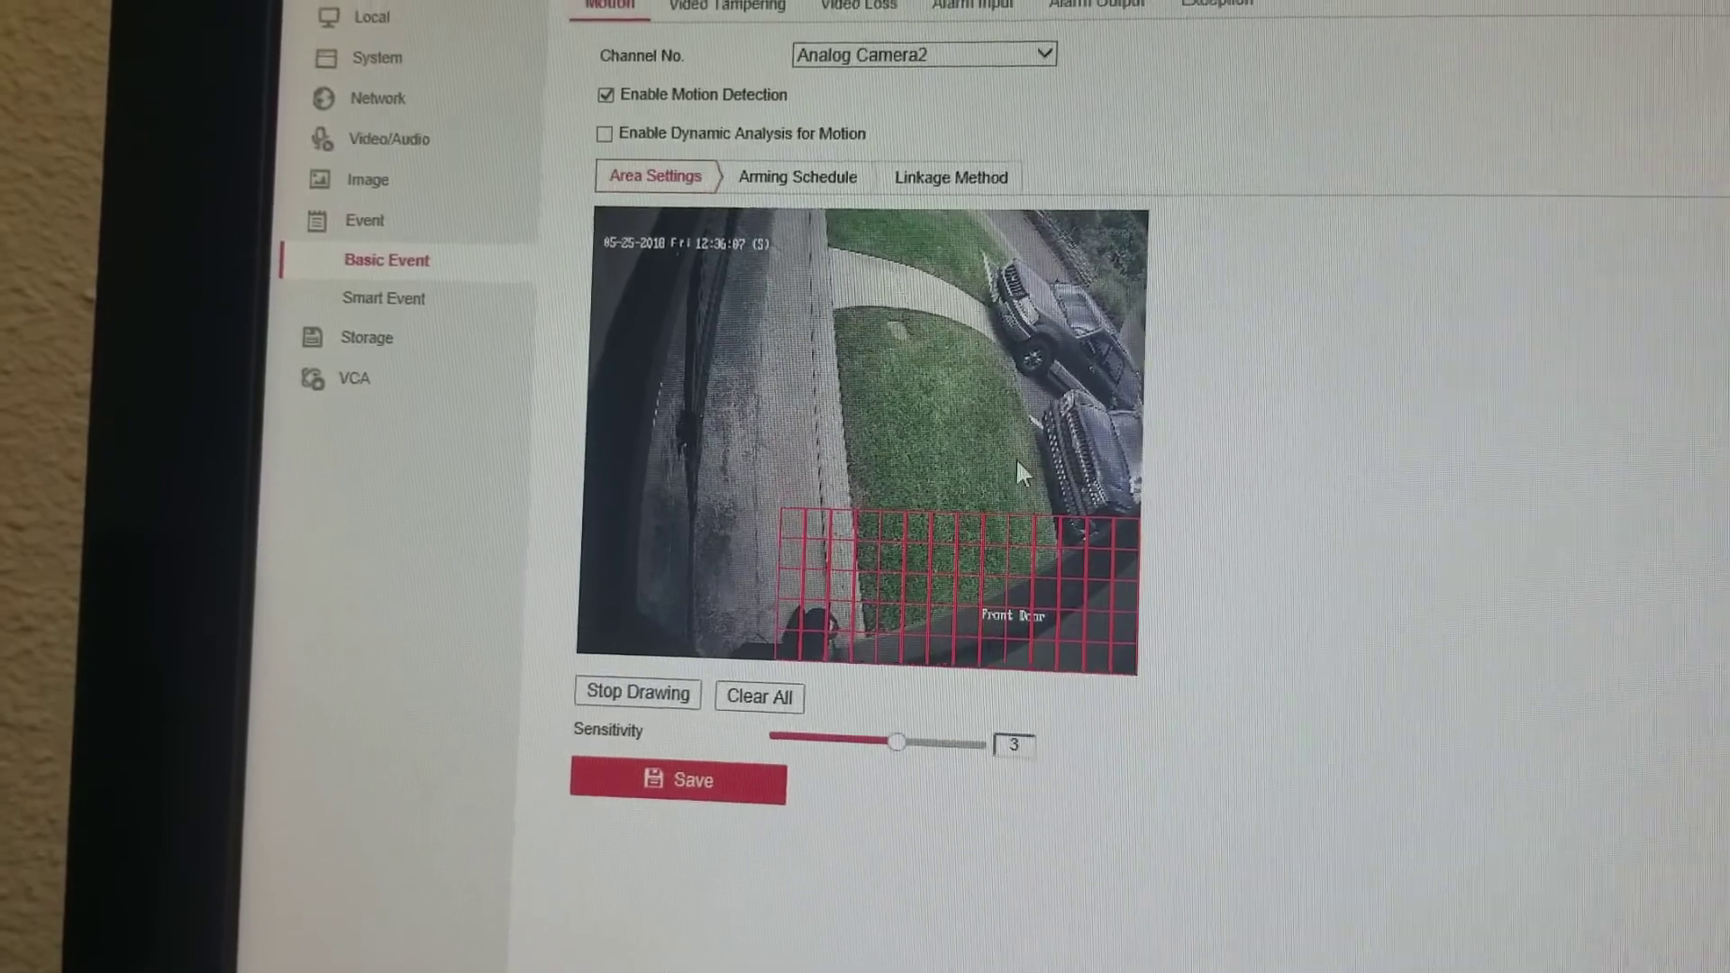
pyautogui.moveTo(1034, 449); pyautogui.dragTo(755, 535)
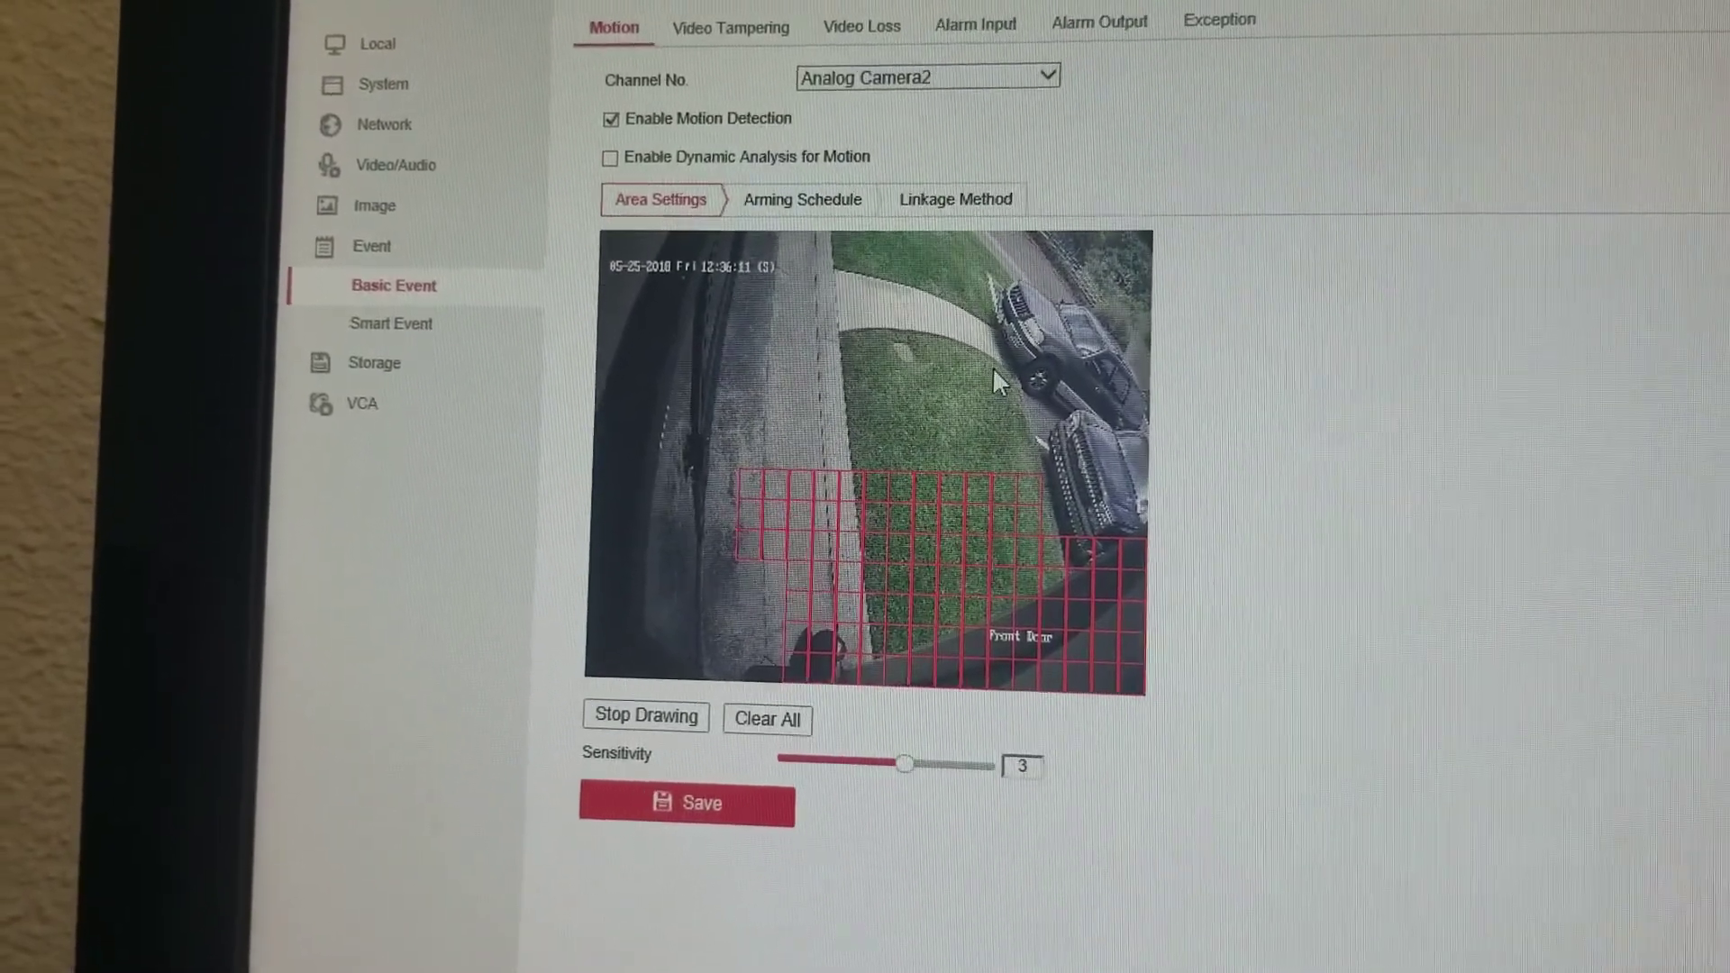
pyautogui.moveTo(992, 374)
pyautogui.mouseDown()
pyautogui.moveTo(935, 417)
pyautogui.moveTo(737, 480)
pyautogui.mouseUp()
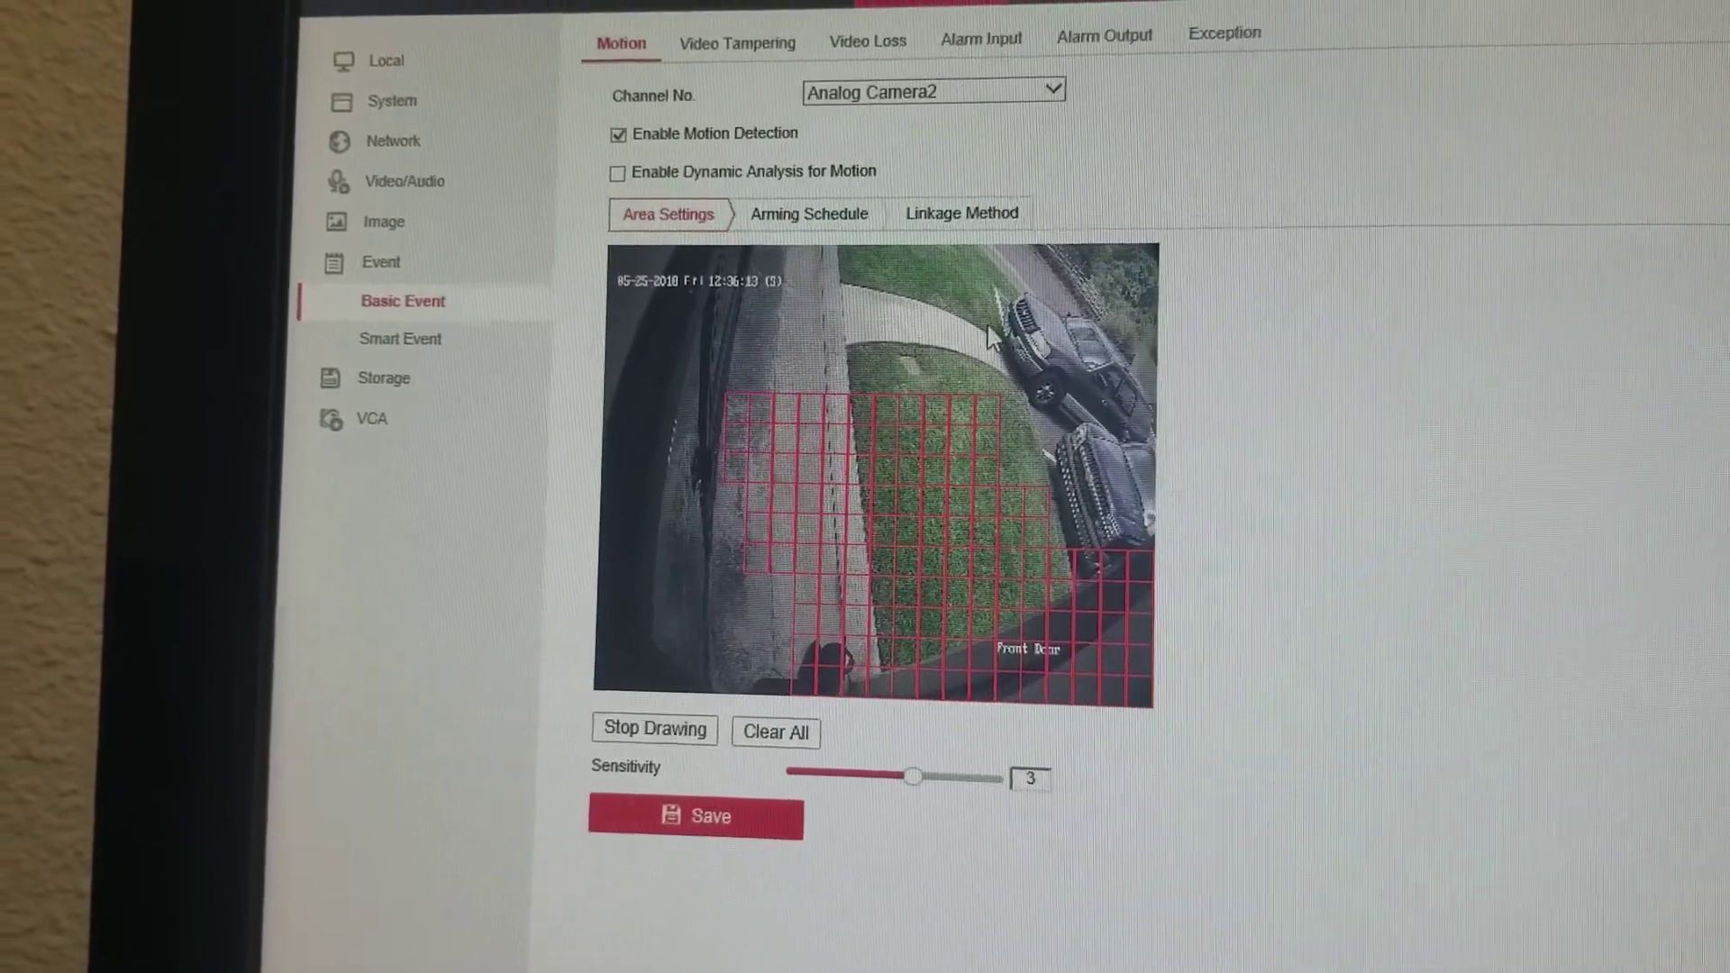
# - Extend the motion area over the sidewalk, upper lawn, top of the view and left side
pyautogui.moveTo(971, 320); pyautogui.dragTo(802, 439)
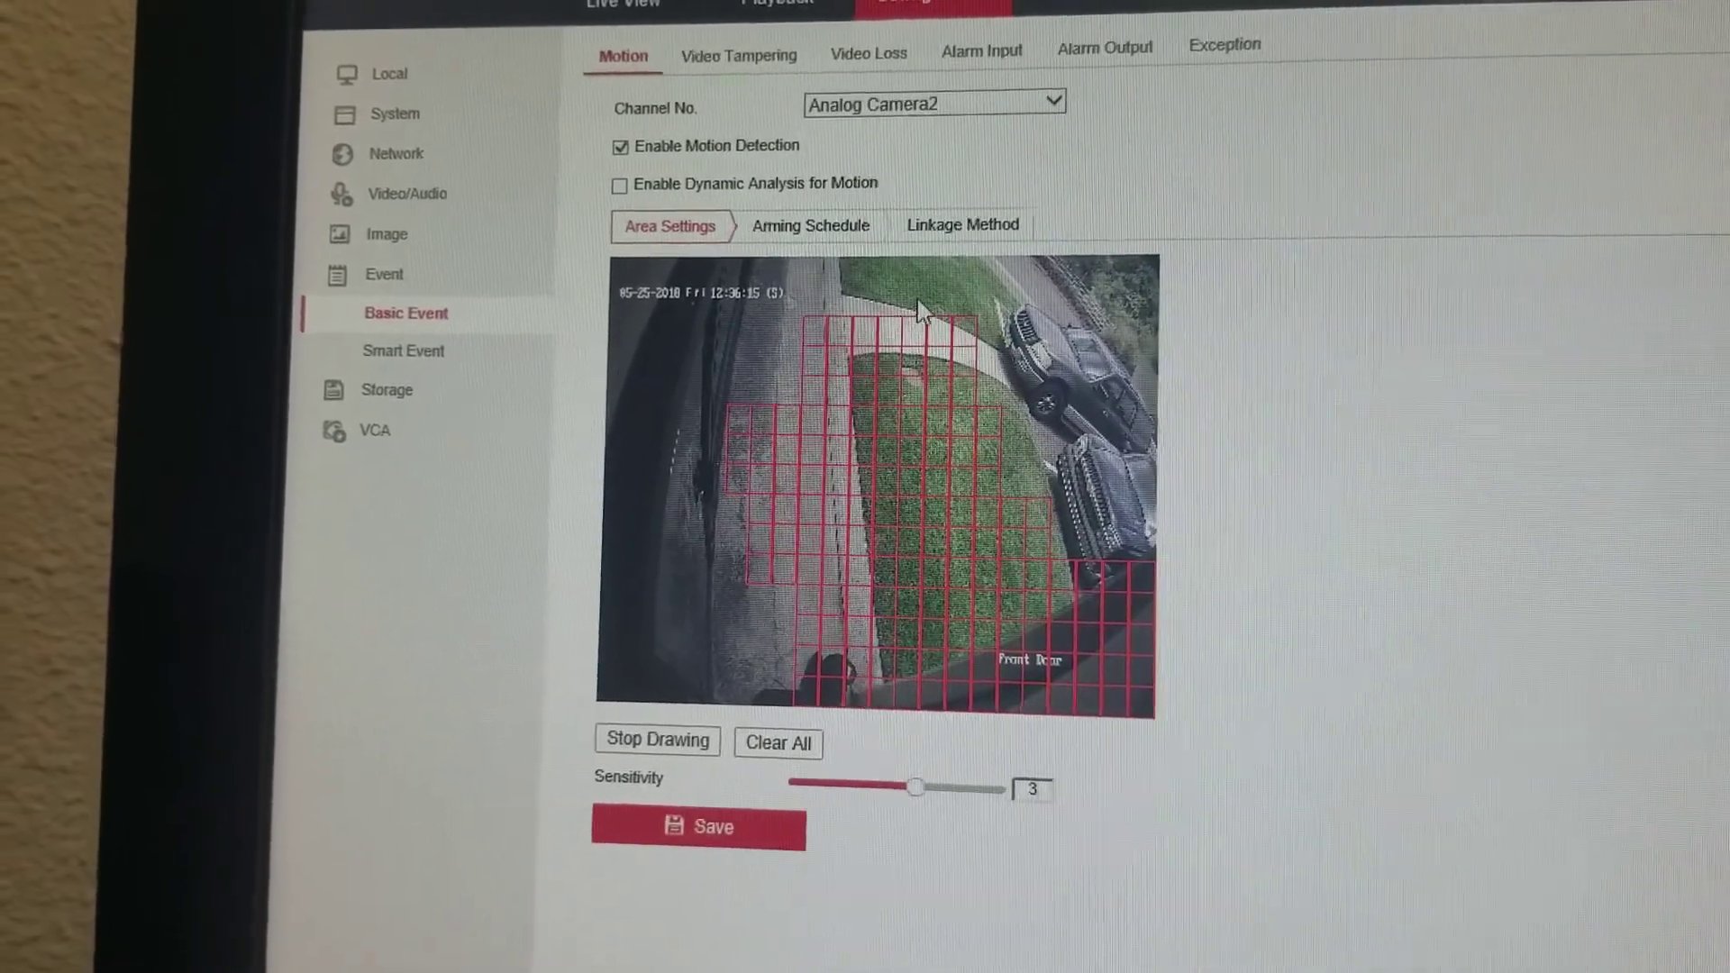
pyautogui.moveTo(951, 264); pyautogui.dragTo(726, 323)
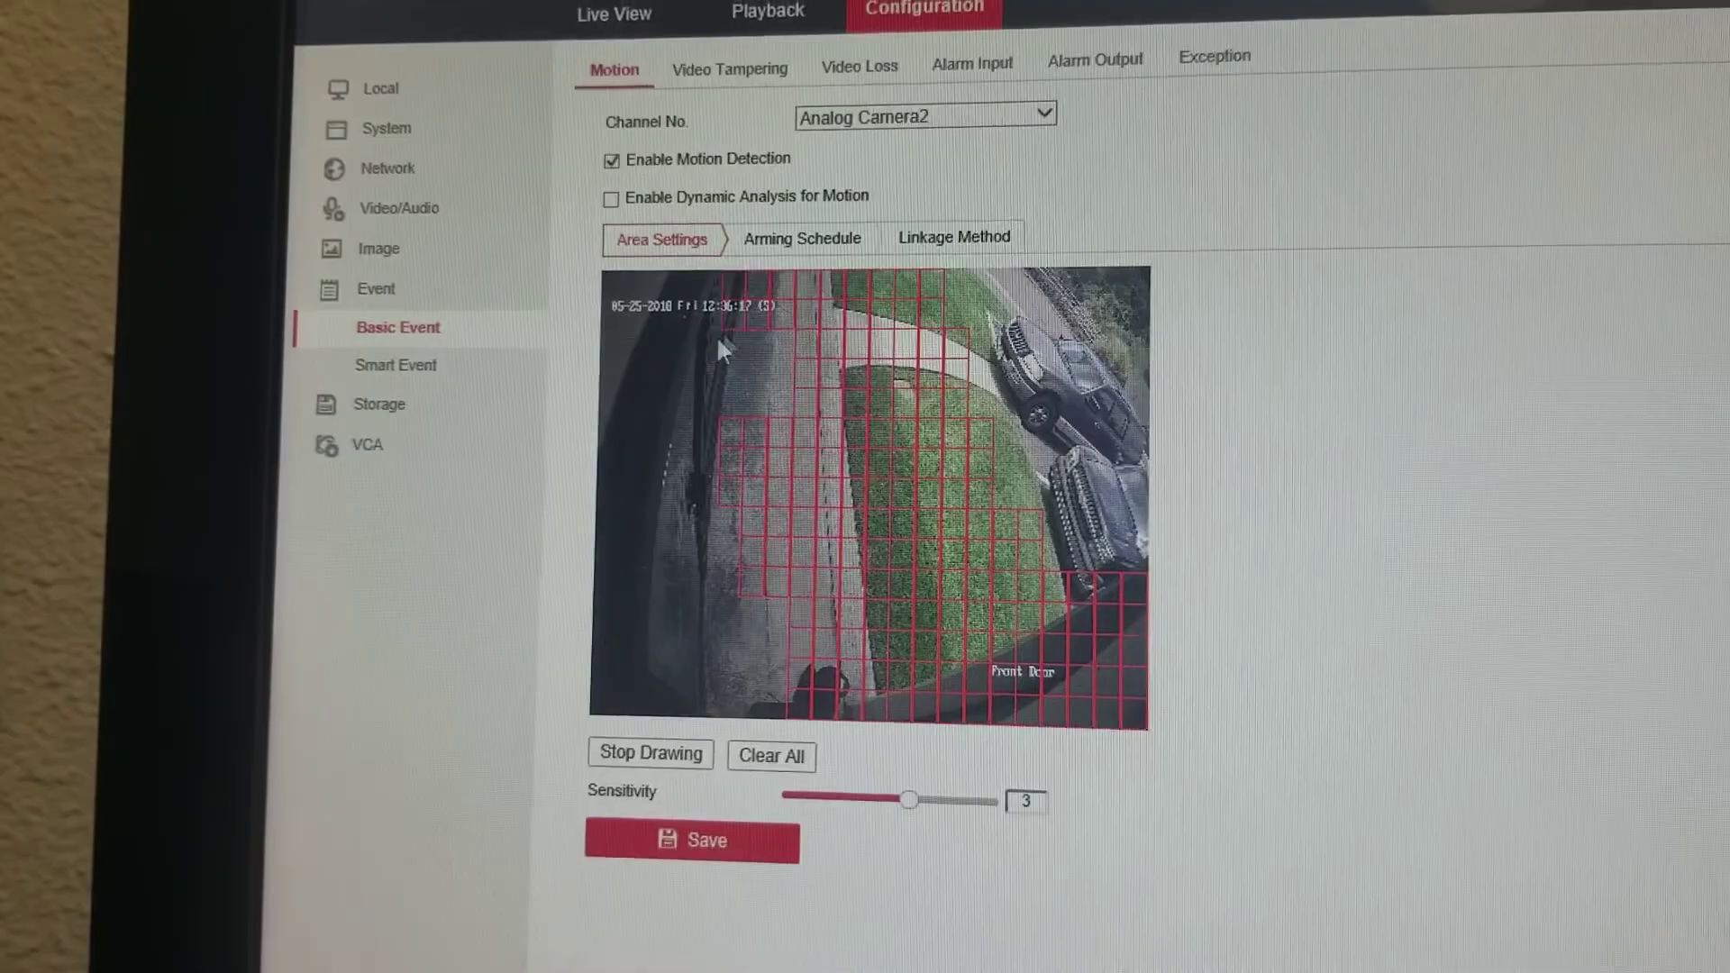
pyautogui.moveTo(599, 517); pyautogui.dragTo(599, 623)
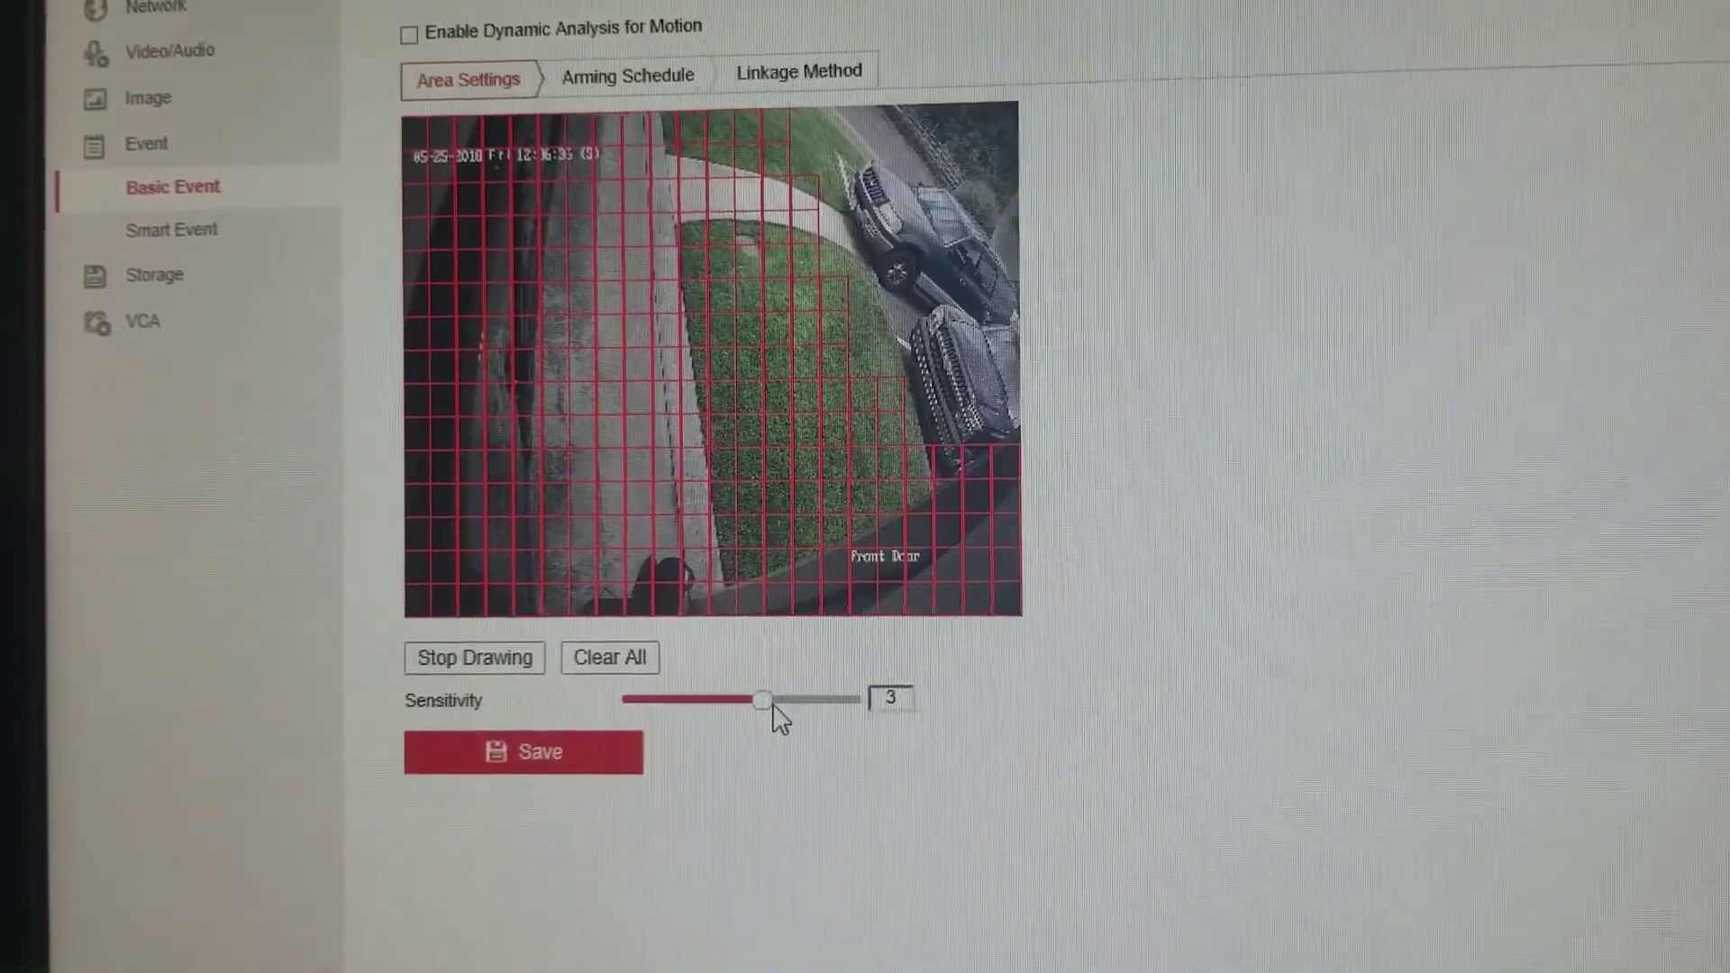
pyautogui.click(824, 700)
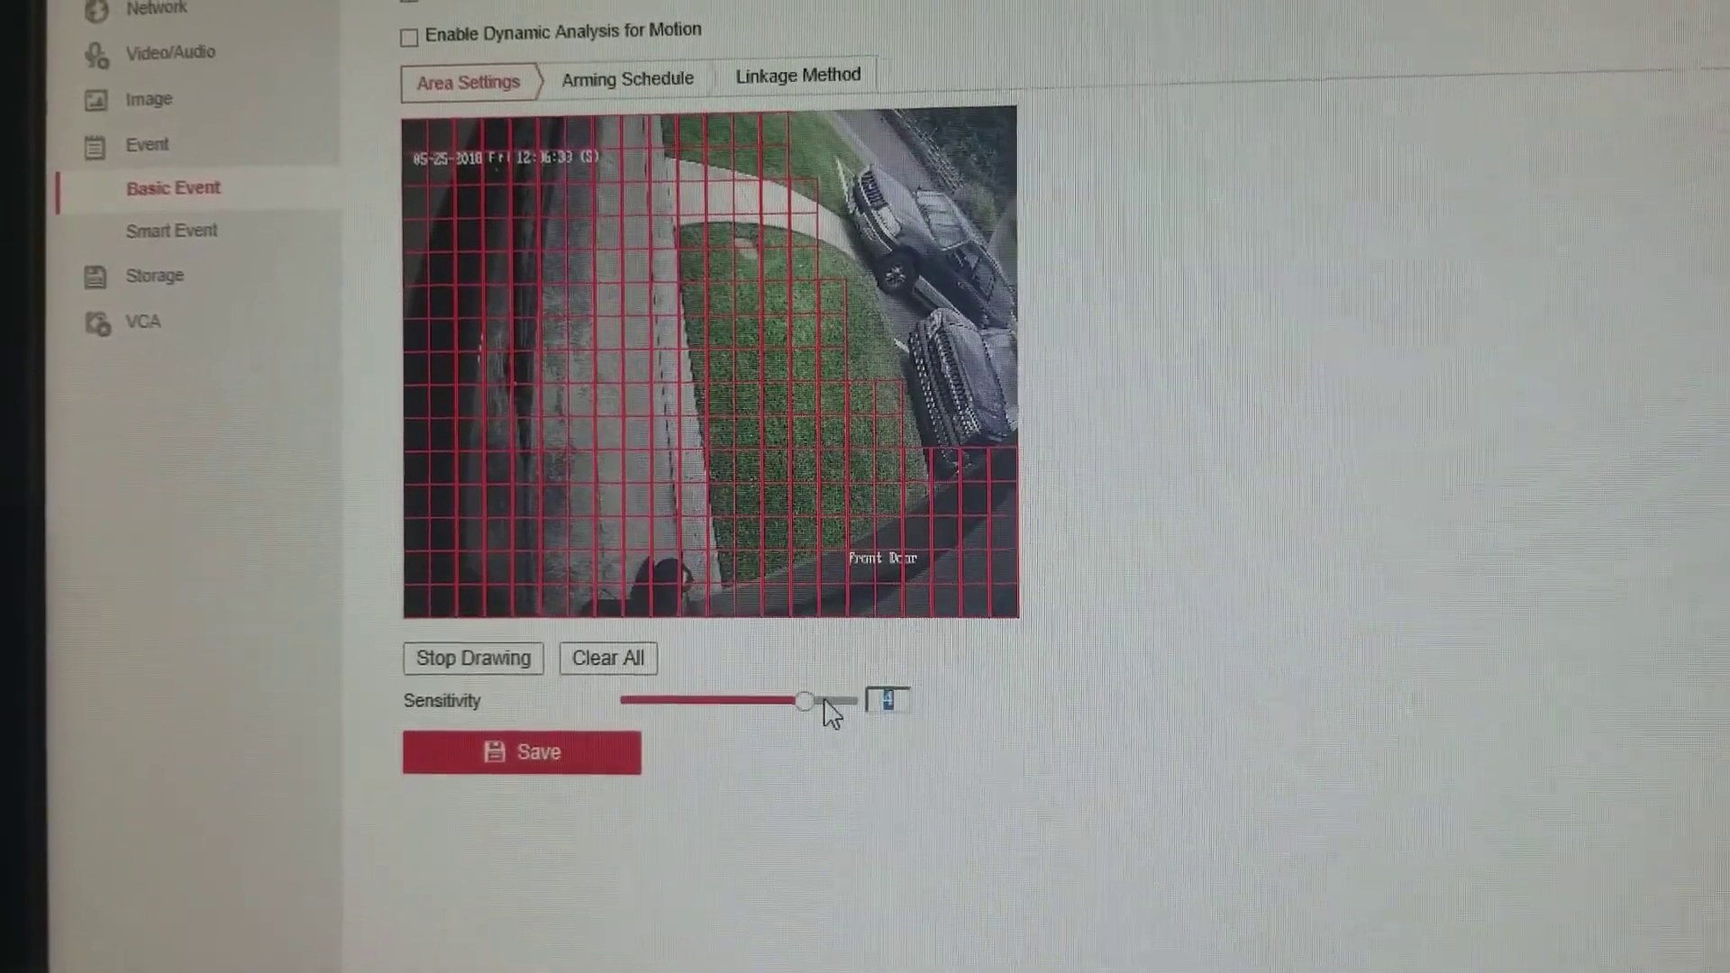